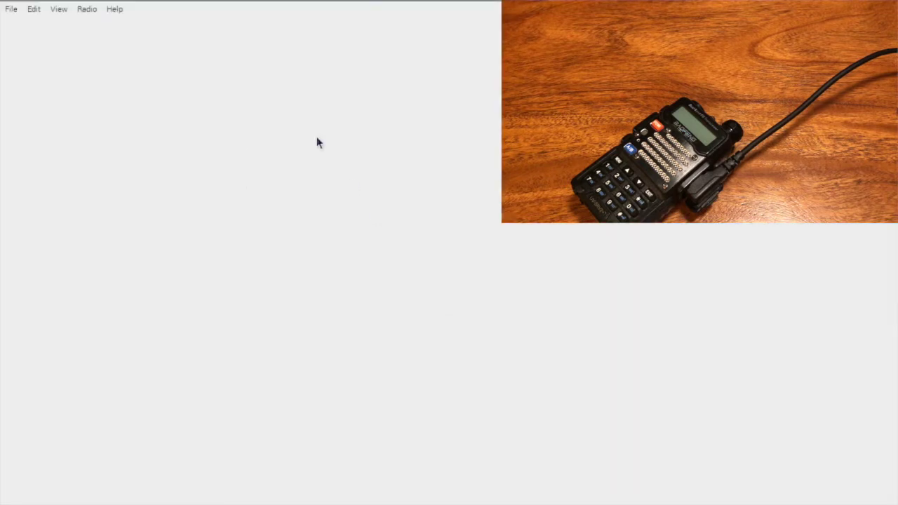
Step: Download the memories from the Baofeng UV-5R radio through port /dev/ttyUSB0
click(83, 10)
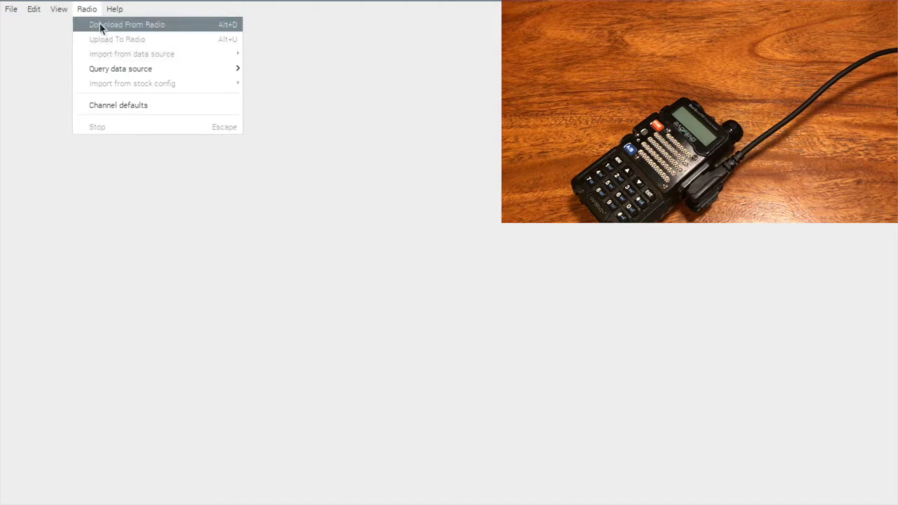
click(100, 25)
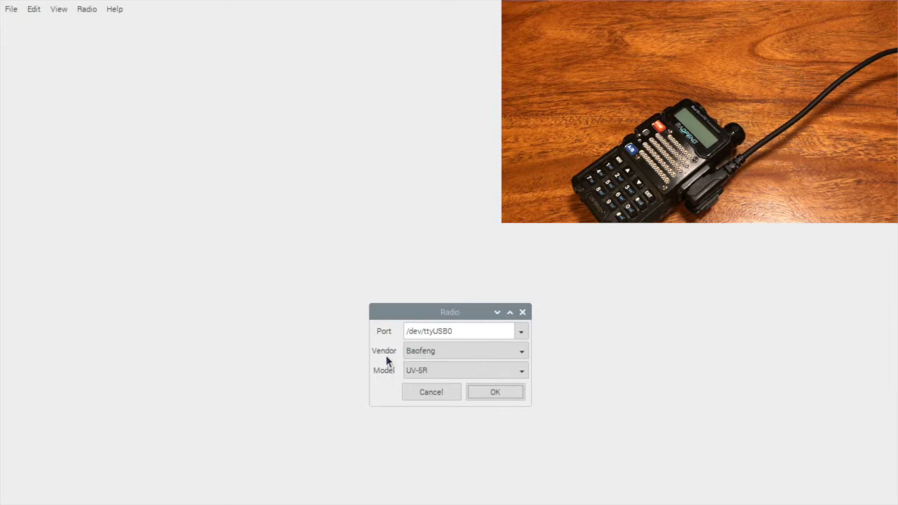
click(490, 392)
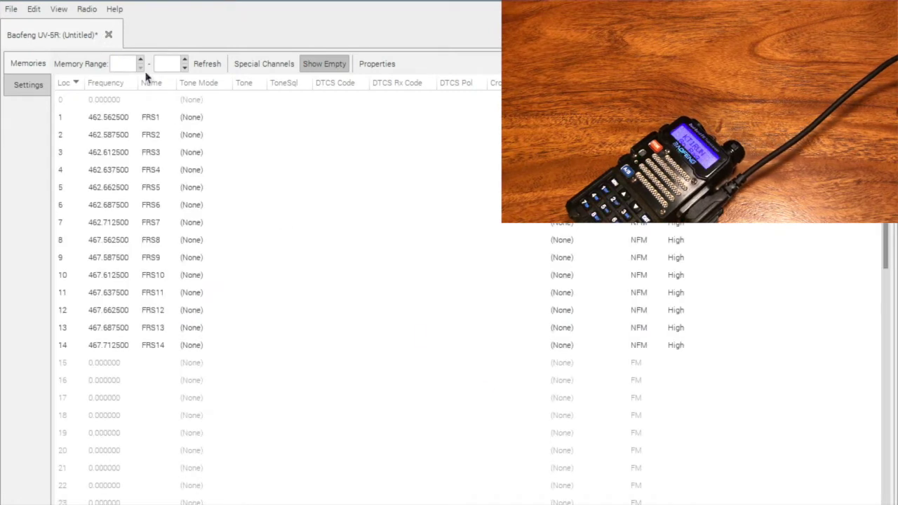
Step: Delete the FRS1 to FRS14 channels from memory locations 1 through 14
click(67, 124)
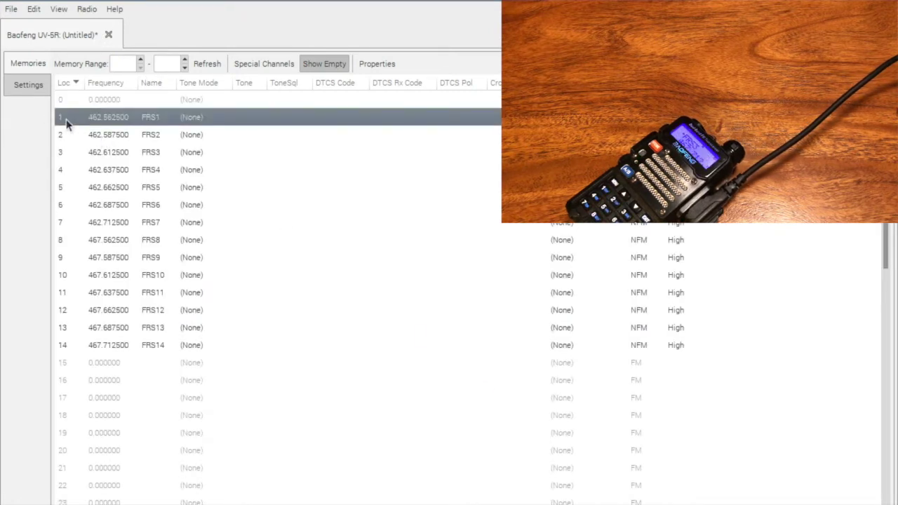
key(shift+Down)
key(shift+Down)
key(shift+Down)
key(shift+Down)
key(shift+Down)
key(shift+Down)
key(shift+Down)
key(shift+Down)
key(shift+Down)
key(shift+Down)
key(shift+Down)
key(shift+Down)
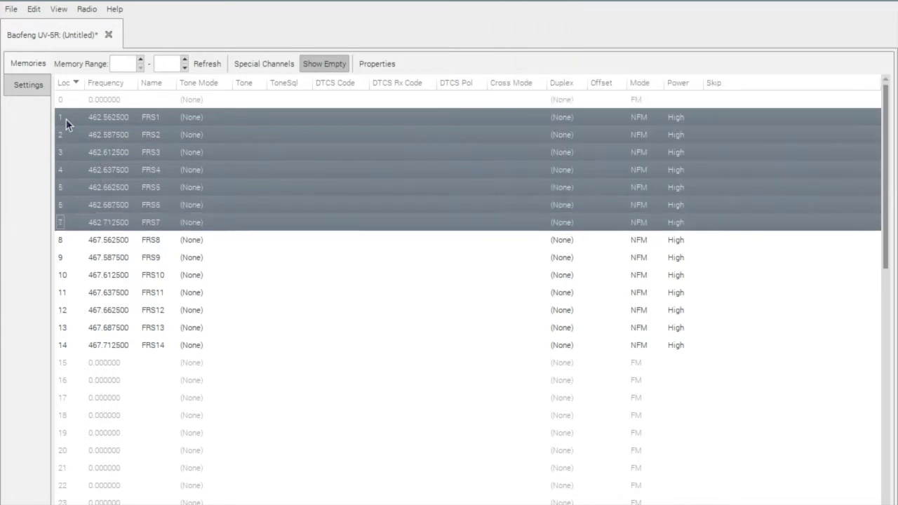
key(shift+Down)
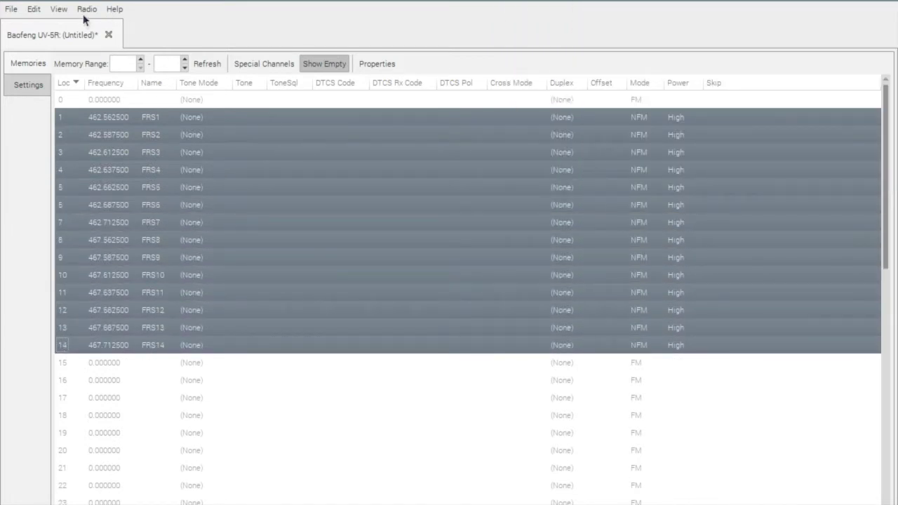
click(12, 8)
mouse_move(29, 10)
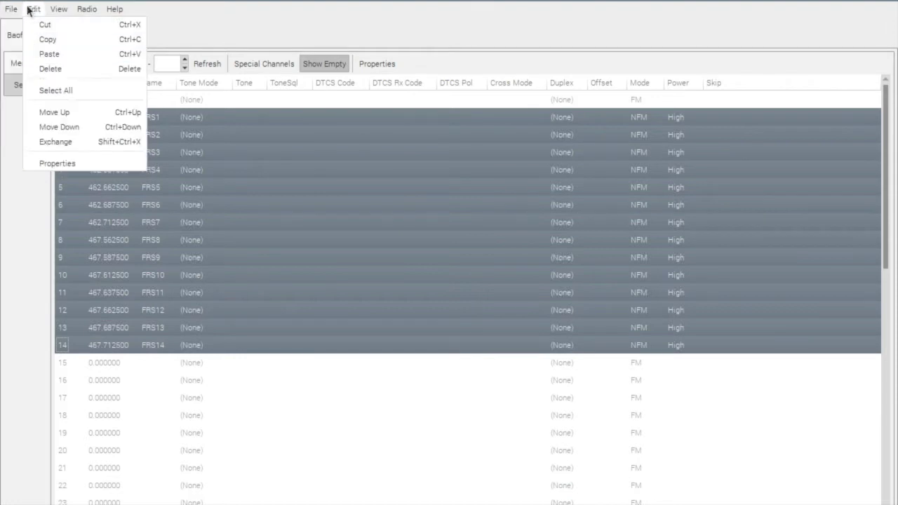
click(51, 69)
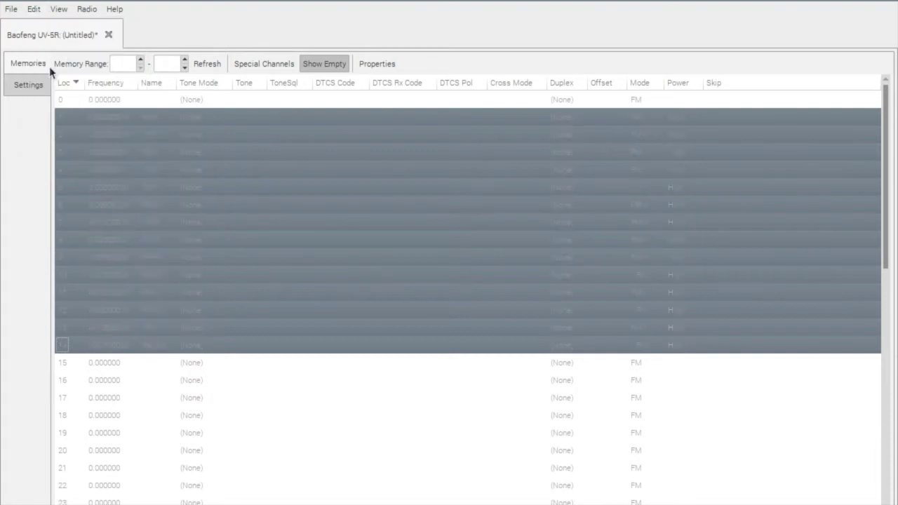
Step: Import the stock US FRS and GMRS Channels with all entries selected, starting at memory location 1
click(80, 121)
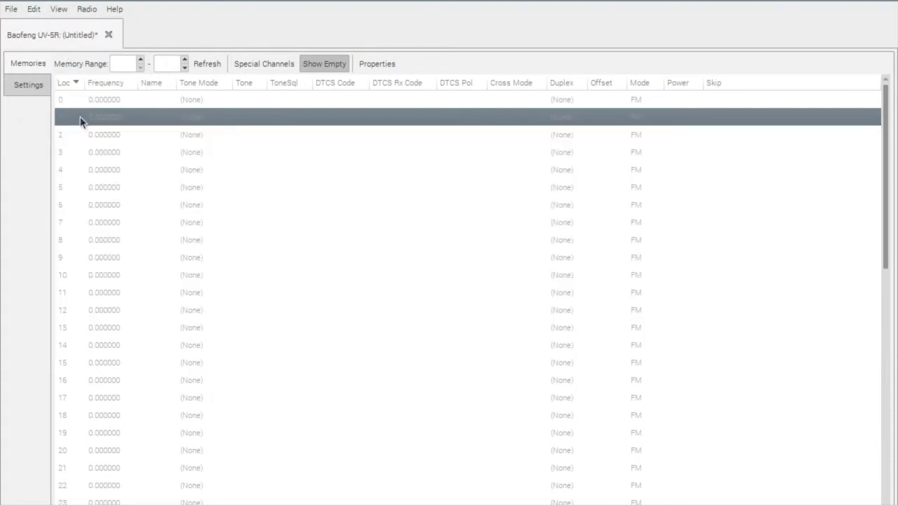
click(84, 9)
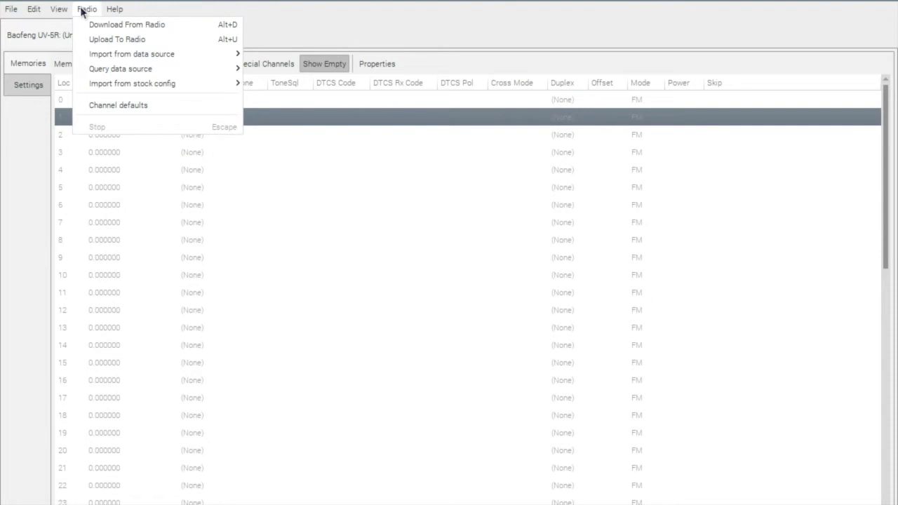
mouse_move(111, 84)
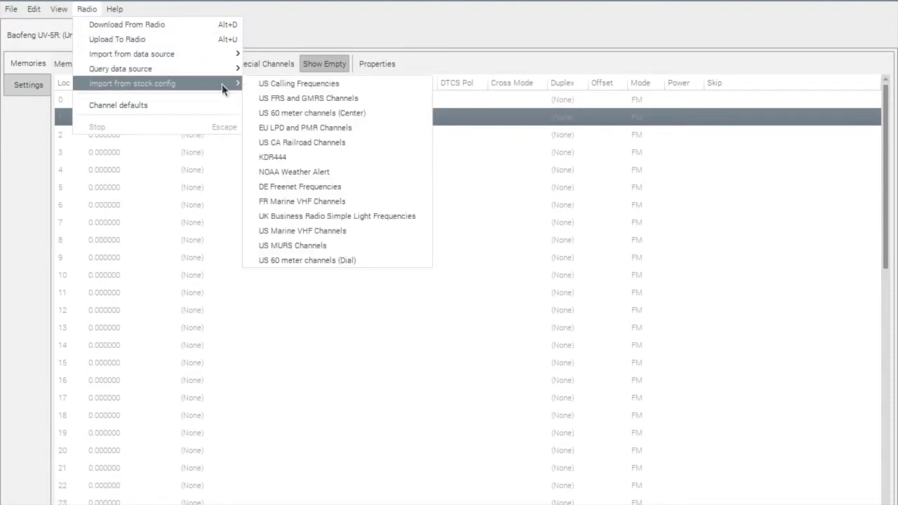
click(280, 99)
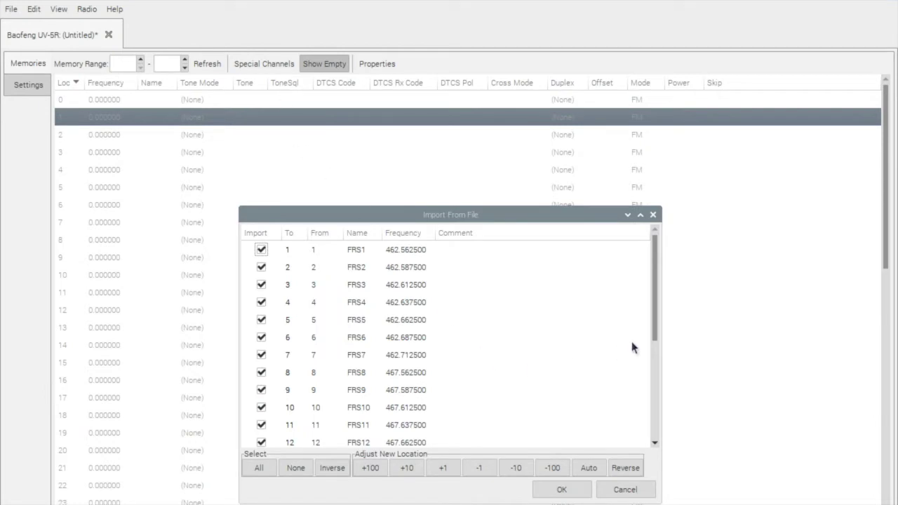
click(574, 489)
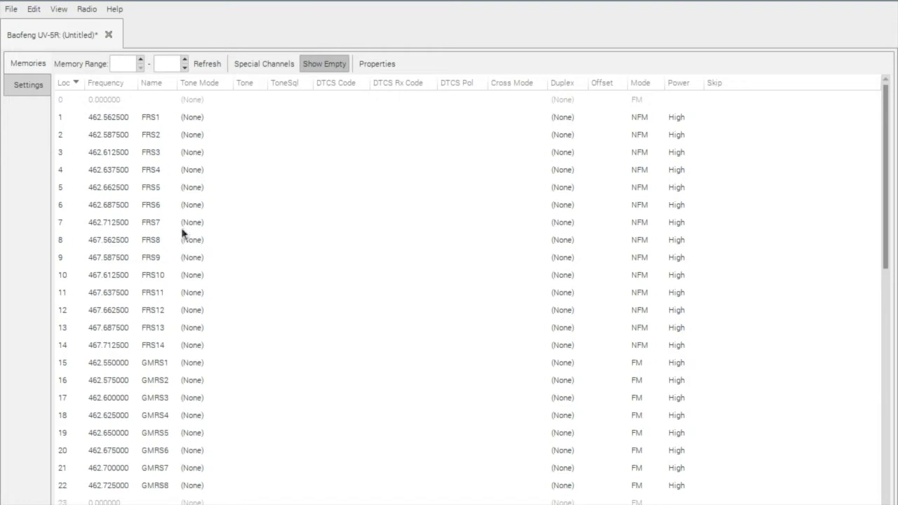
Step: Open the stock US Calling Frequencies for import and set the 2m Call target location to 23
click(86, 12)
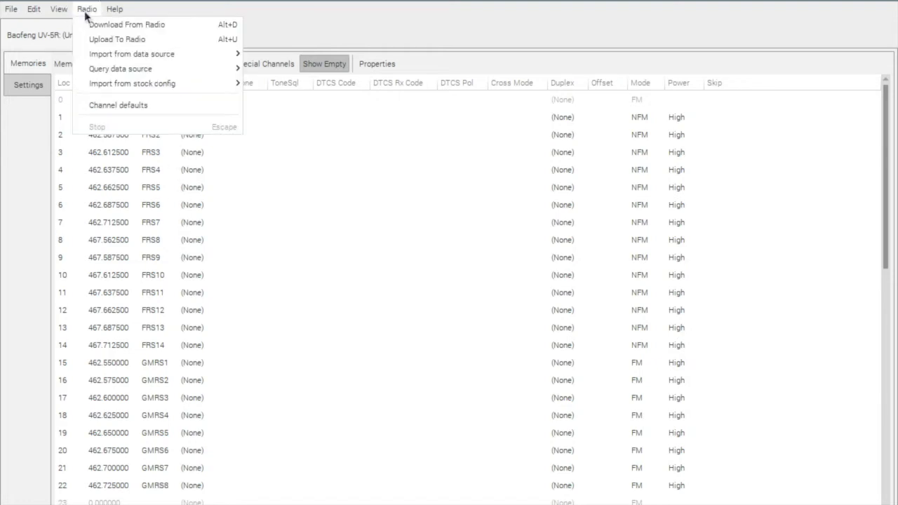
click(269, 19)
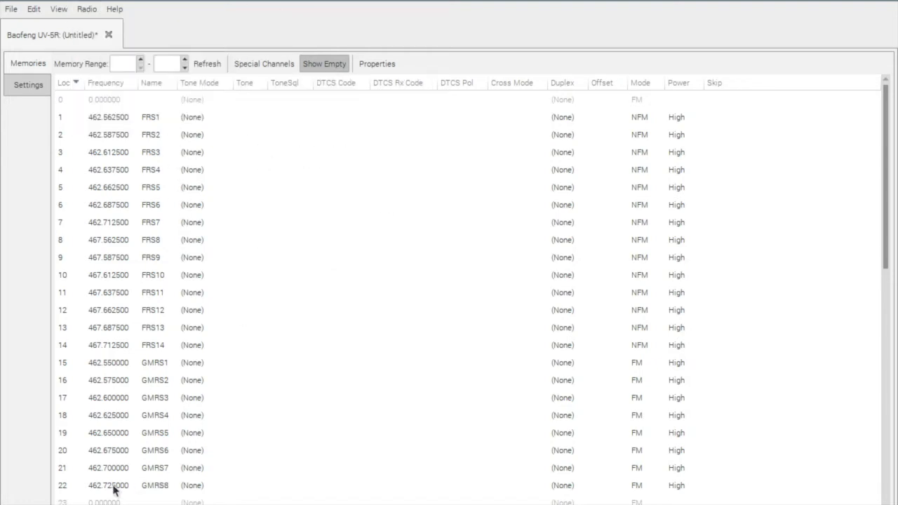
click(84, 500)
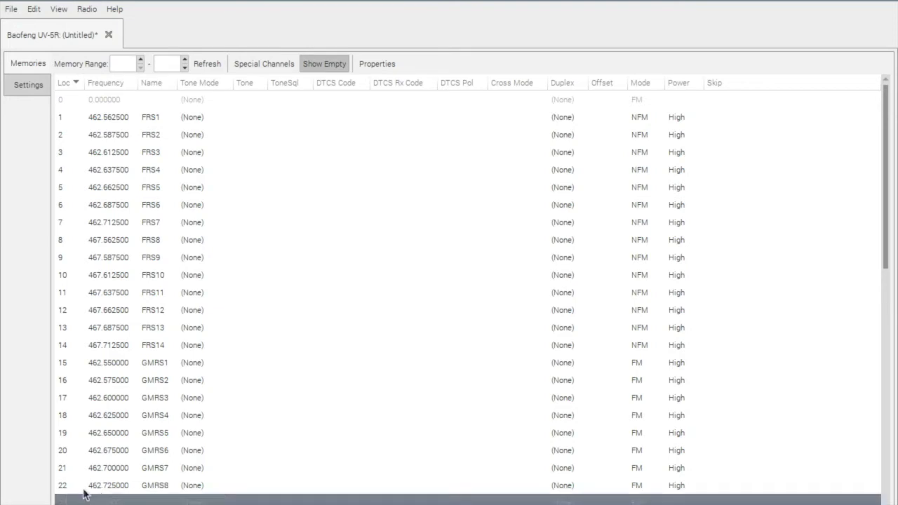
click(87, 11)
mouse_move(120, 84)
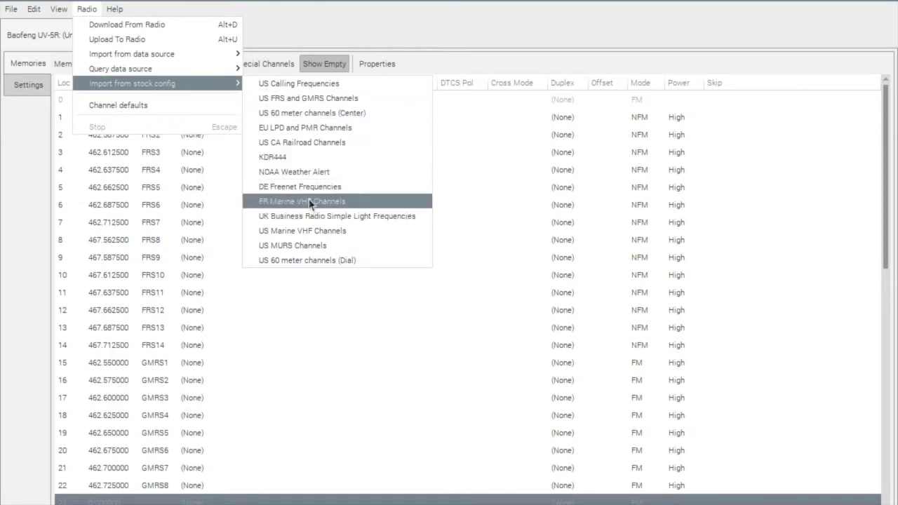
click(291, 82)
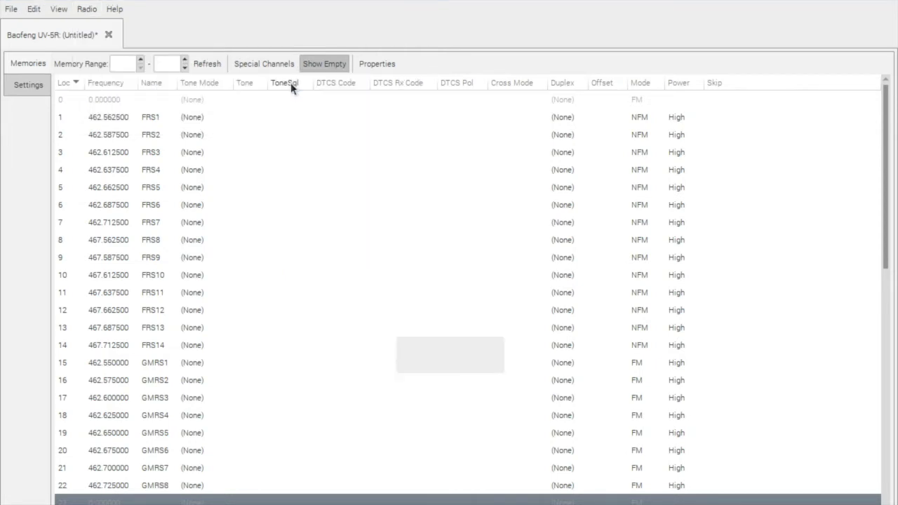
click(353, 270)
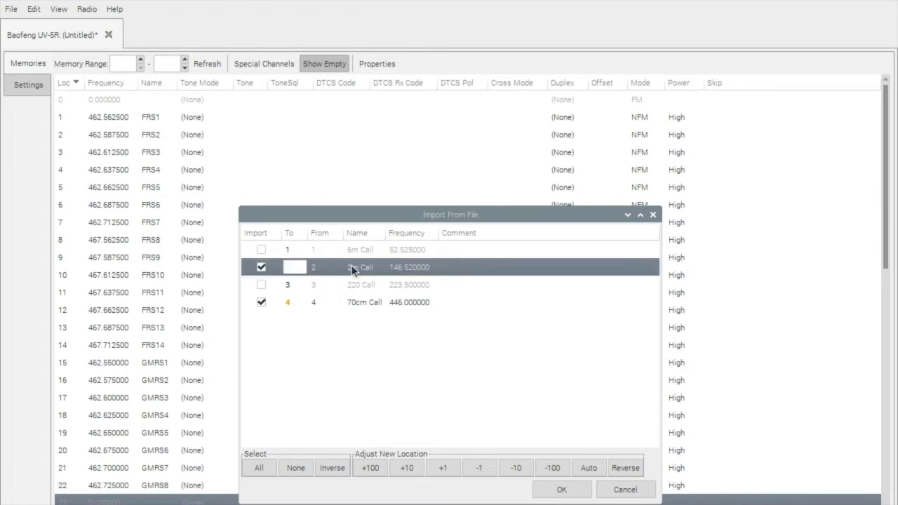
text(23)
Step: Set the 70cm Call target location to 24 and import the selected calling frequencies
click(291, 309)
click(288, 305)
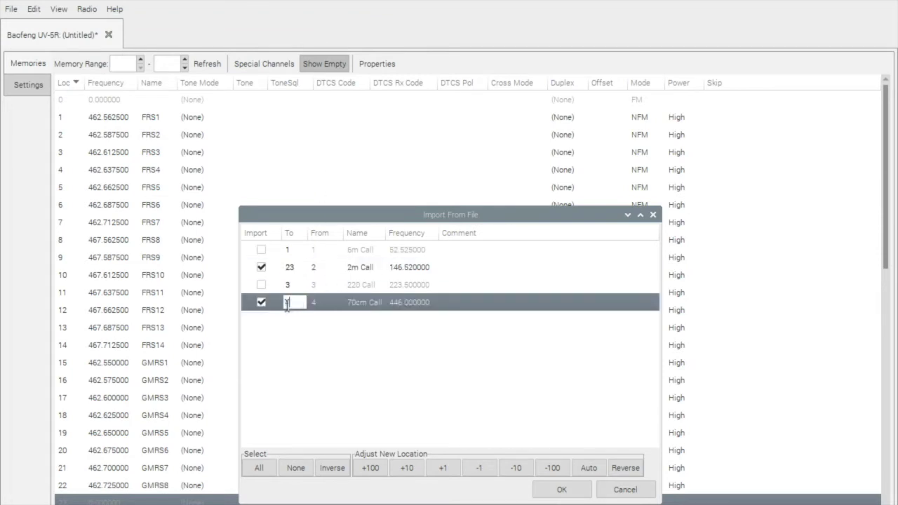
text(24)
key(Return)
click(561, 490)
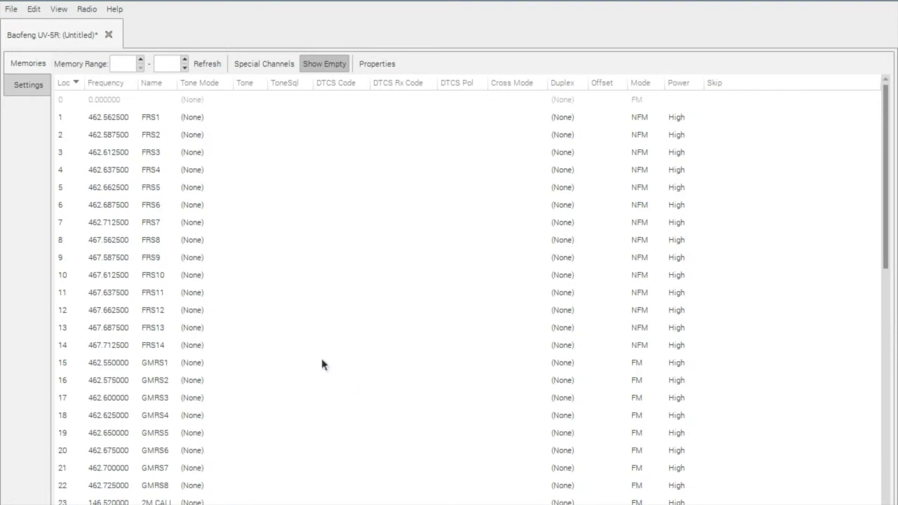
scroll(302, 379, down, 8)
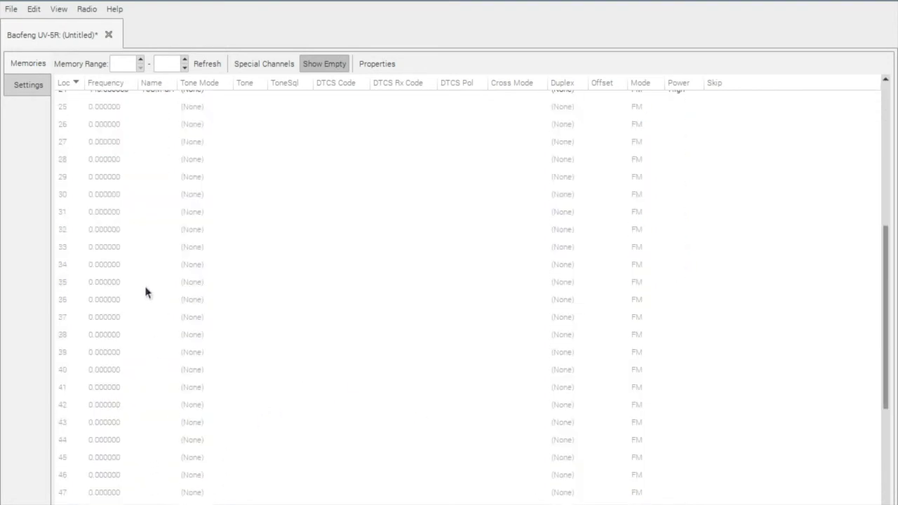
scroll(146, 291, up, 8)
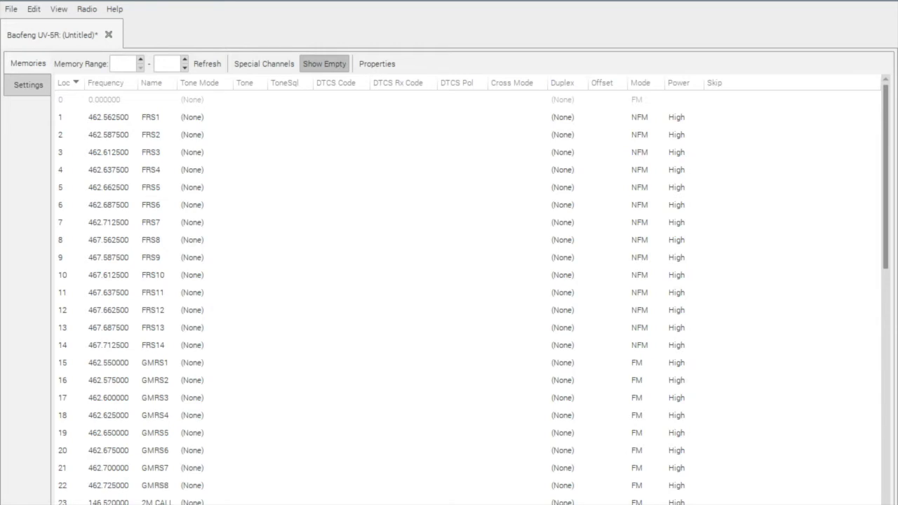
Step: Open the stock NOAA Weather Alert channels for import and review their target locations
click(87, 10)
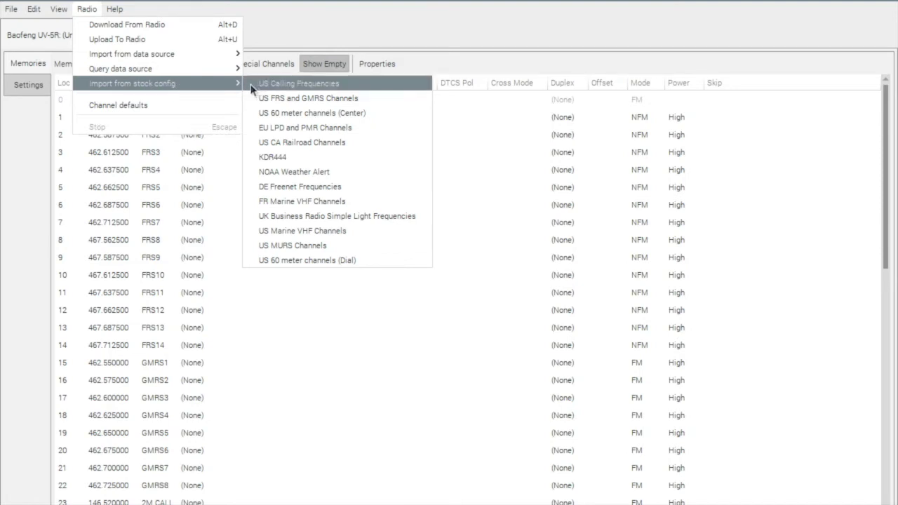
click(295, 172)
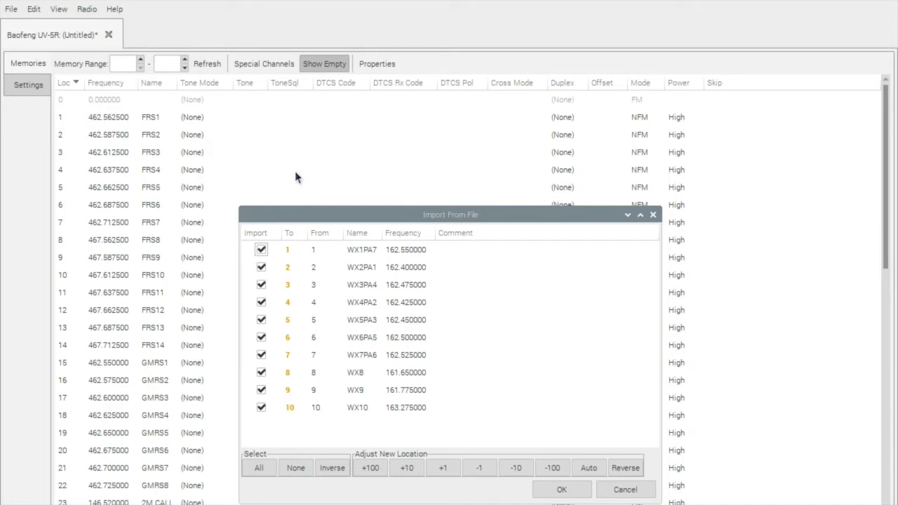
click(298, 251)
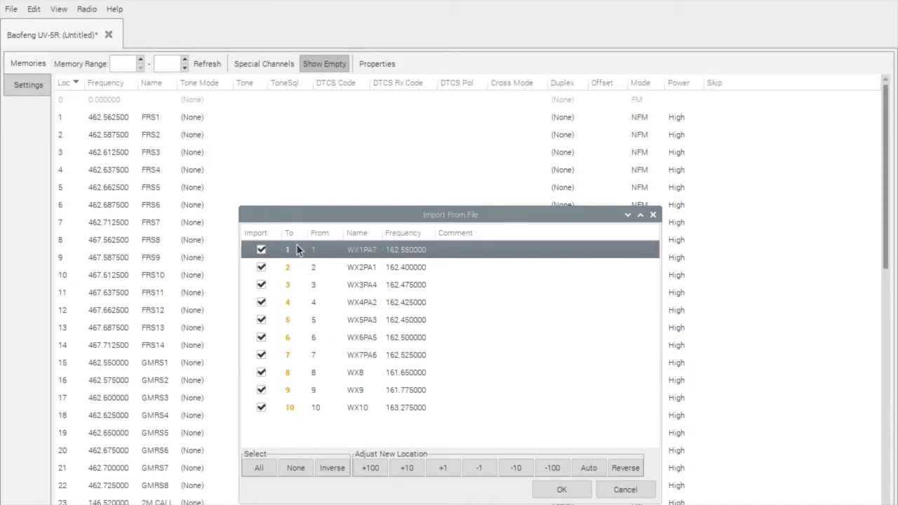
key(Down)
key(Down)
key(Down)
key(Up)
key(Up)
key(Up)
Step: Shift the weather channels' target locations to 30 through 39, import them, and check them in the memory list
click(590, 471)
click(406, 467)
click(406, 467)
click(406, 468)
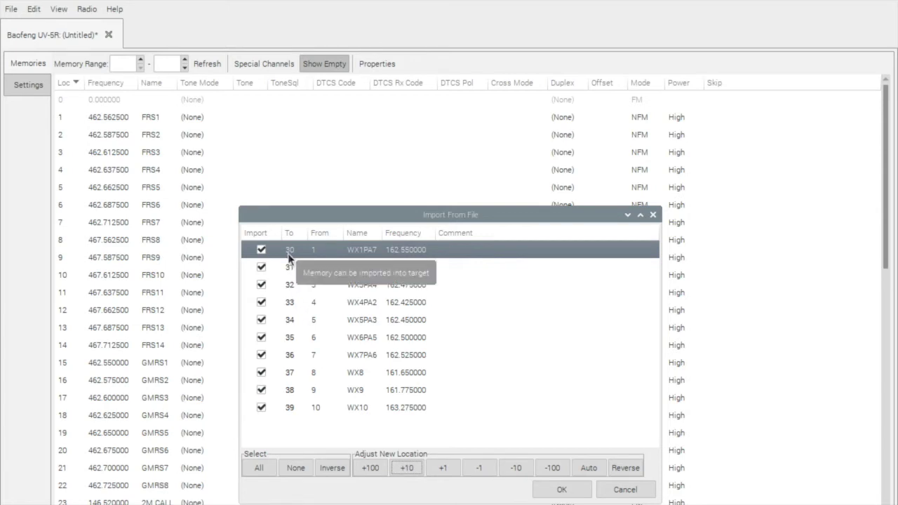
click(561, 490)
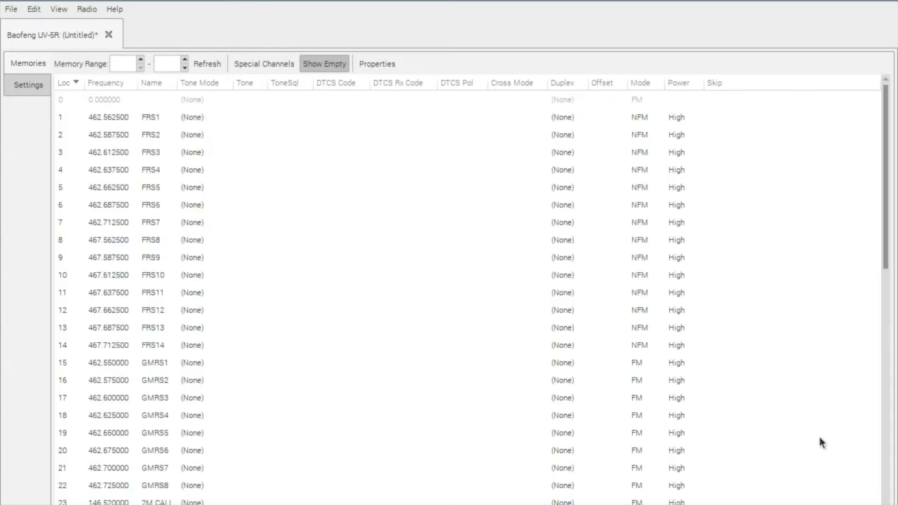
drag(886, 253, 884, 315)
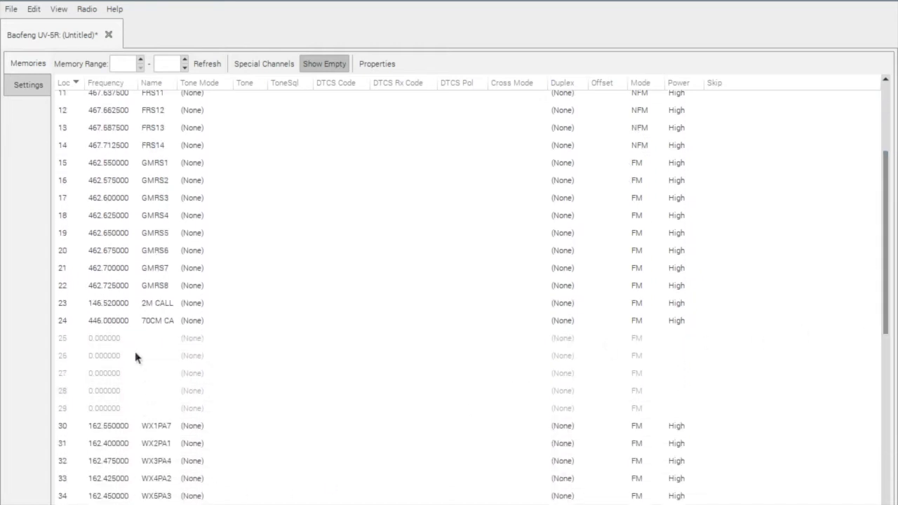
Step: Run a RepeaterBook proximity query for buckeye, distance 25, band 70 centimeters (440MHz), review the repeaters, and return to the radio's memory list
click(88, 9)
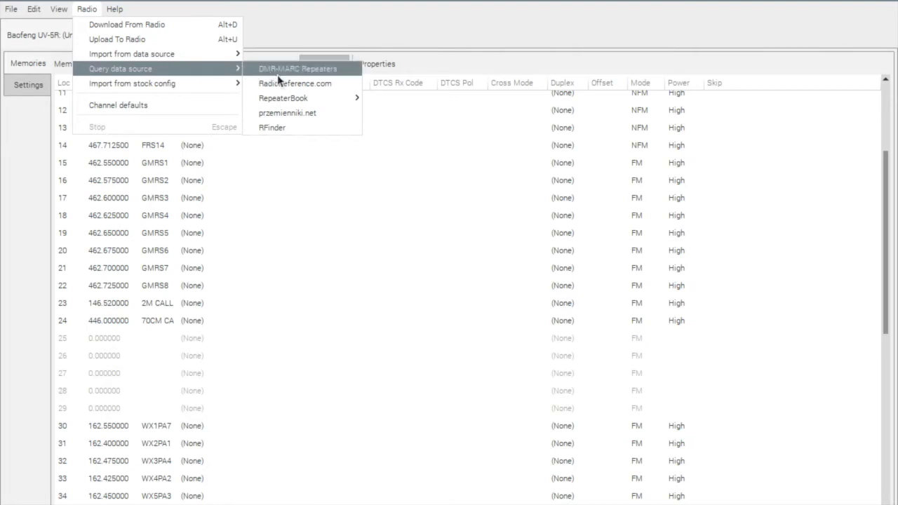
mouse_move(298, 103)
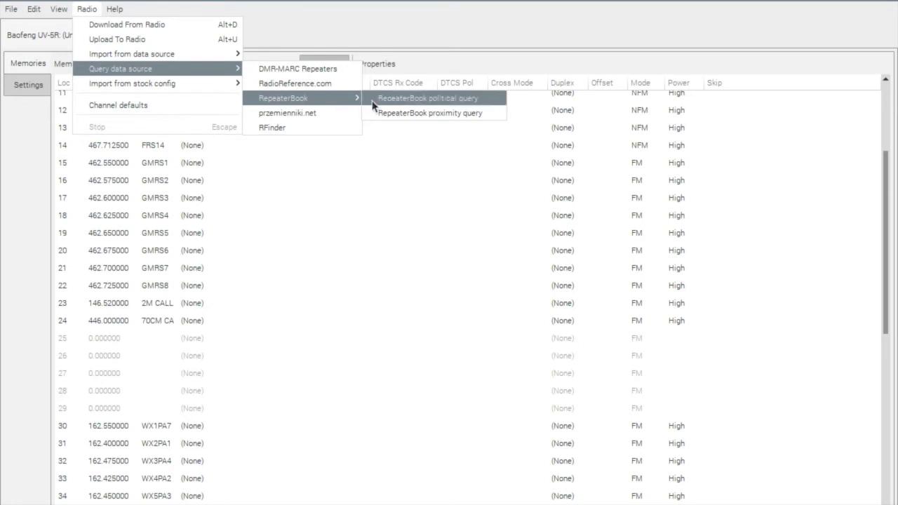
click(420, 112)
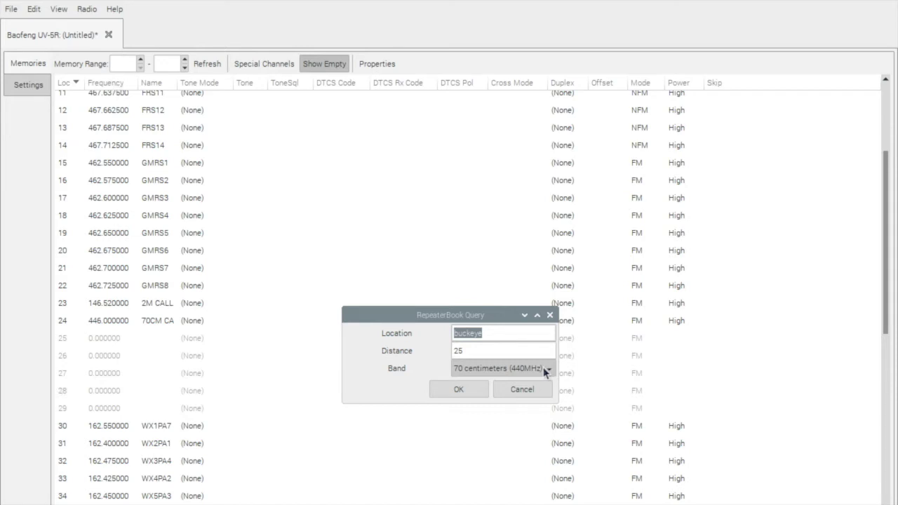
click(454, 389)
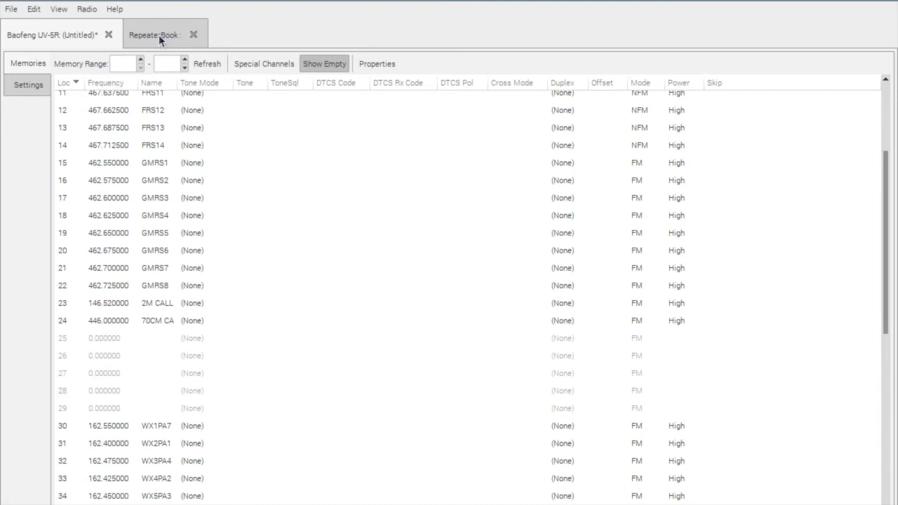
click(176, 35)
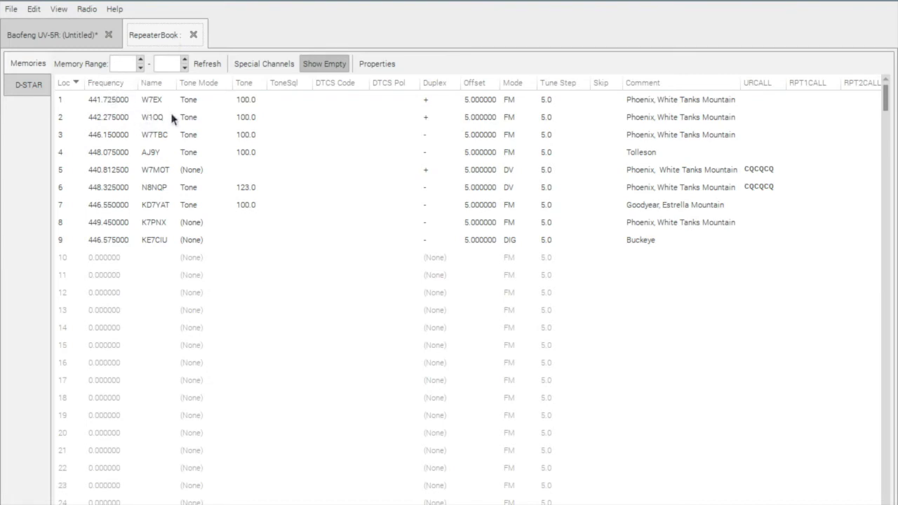
click(88, 42)
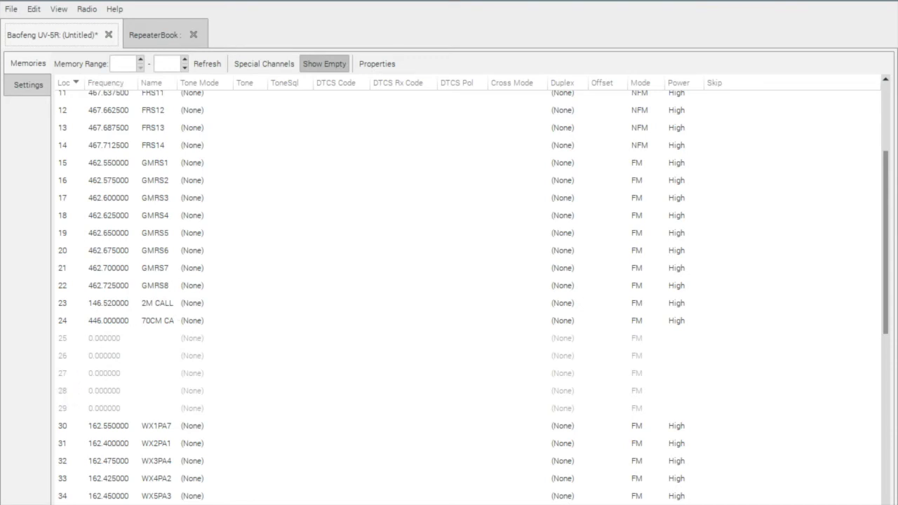
Step: Copy the first five repeaters, locations 1 through 5, from the RepeaterBook query results
click(159, 31)
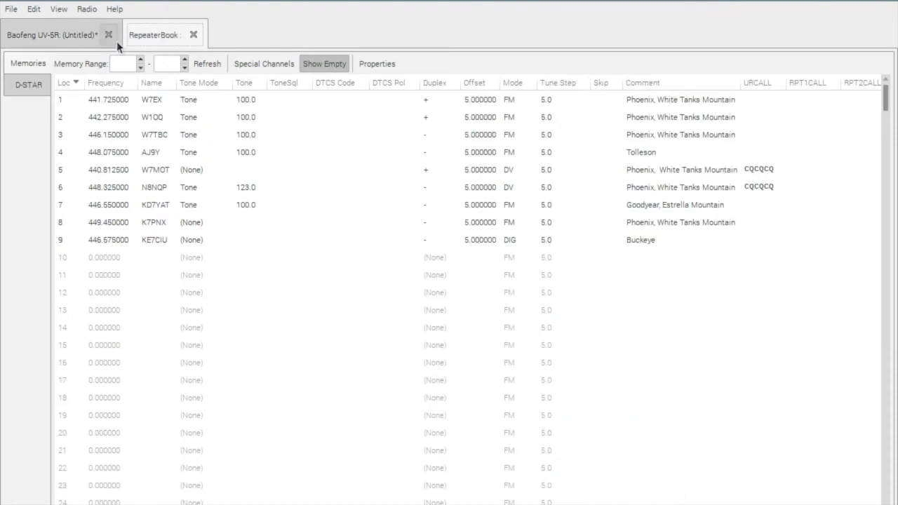
click(111, 101)
key(shift+Down)
key(shift+Down)
key(shift+Down)
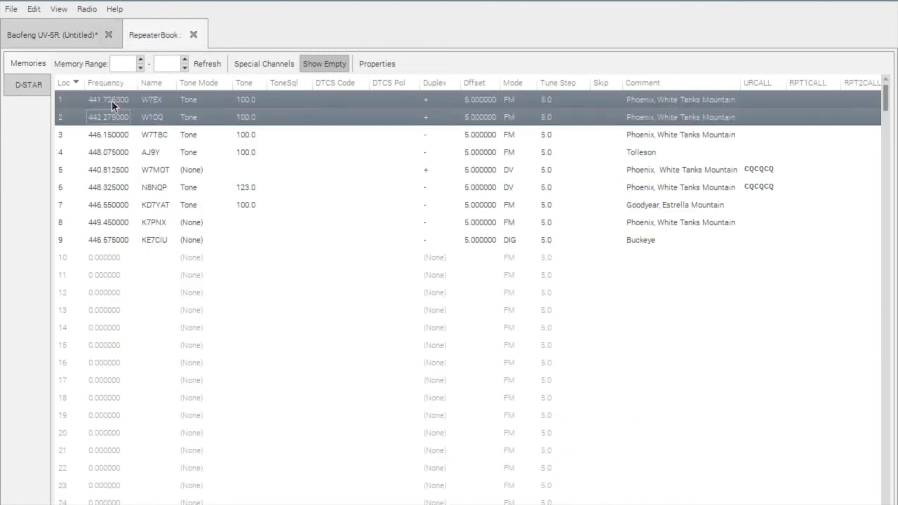
key(shift+Down)
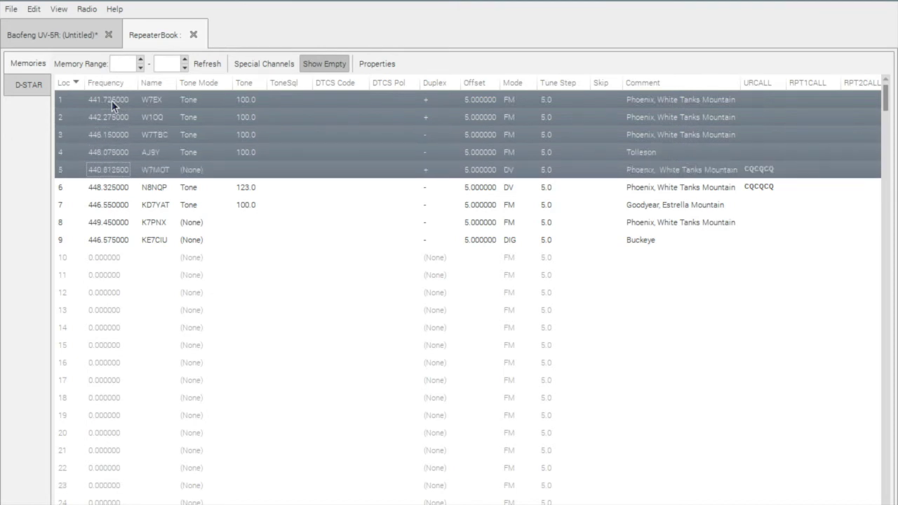
click(33, 9)
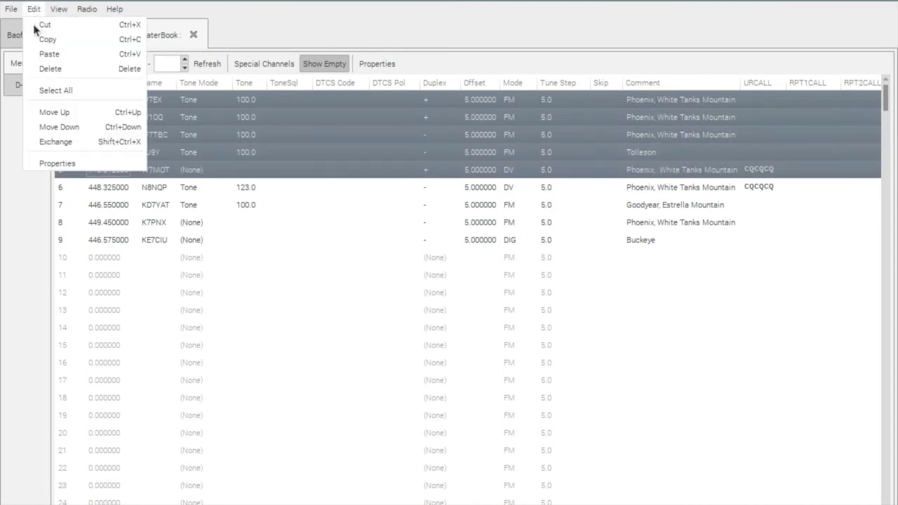
click(40, 41)
Step: Paste the copied repeaters into the Baofeng UV-5R memory list starting at location 25, accept the incompatibility notice, and review the list
click(36, 39)
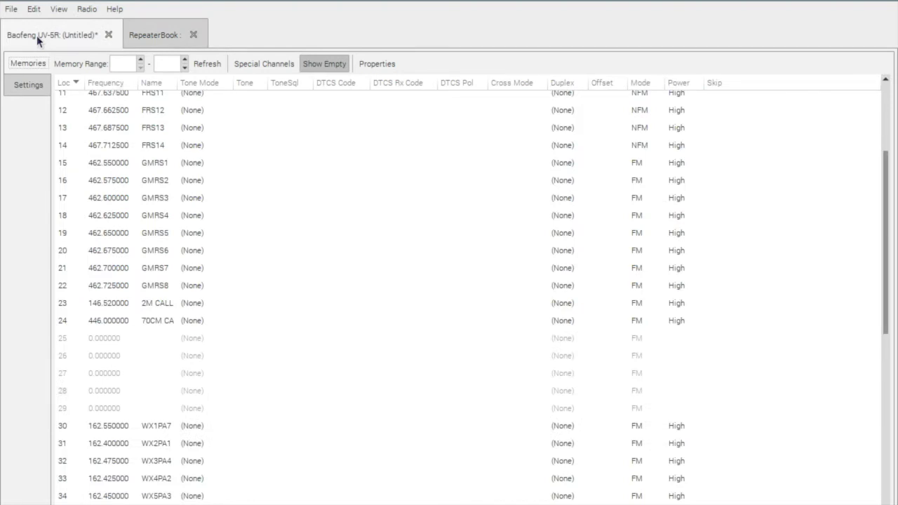
click(67, 340)
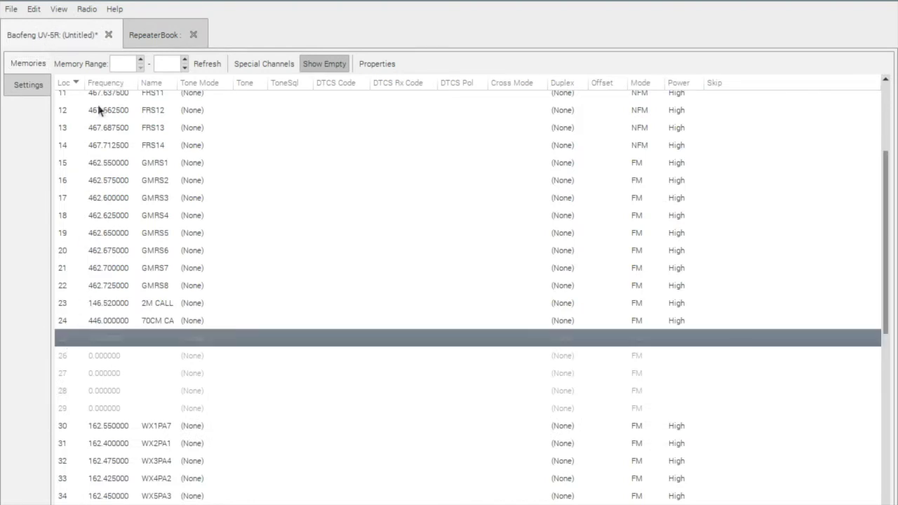
click(33, 9)
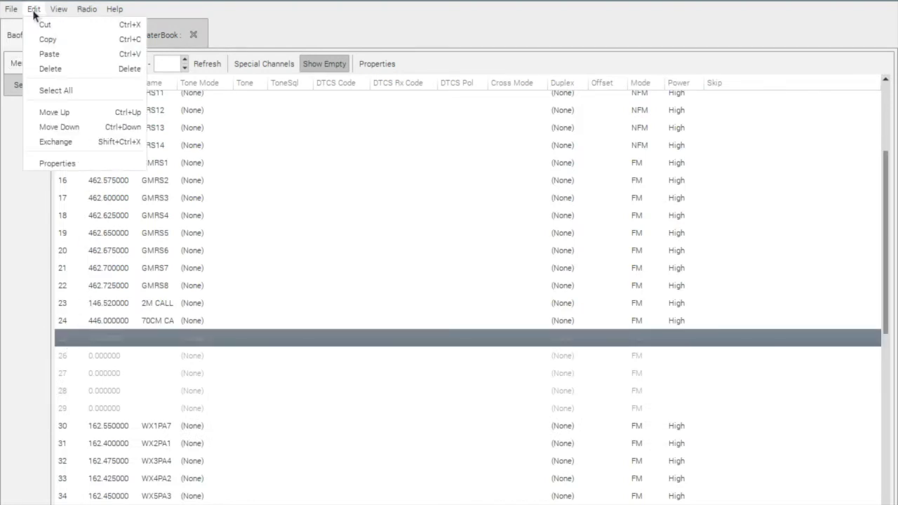
click(47, 54)
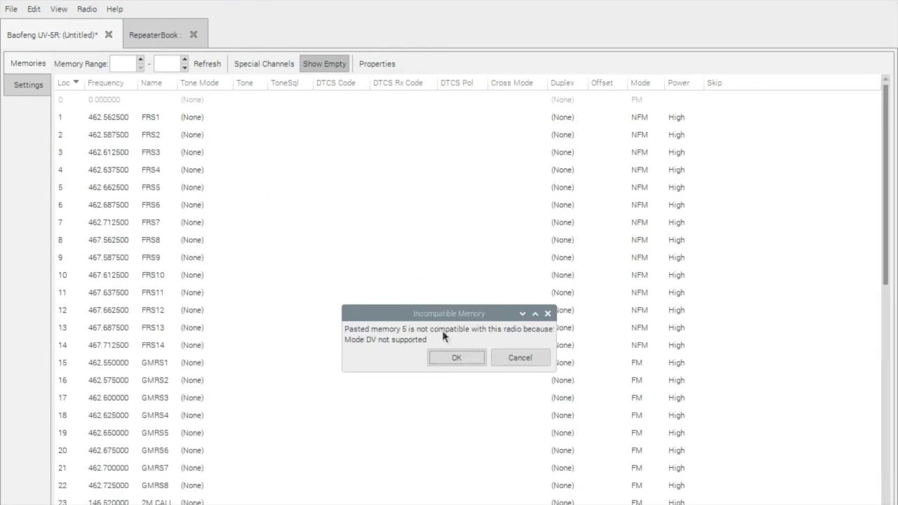
click(459, 358)
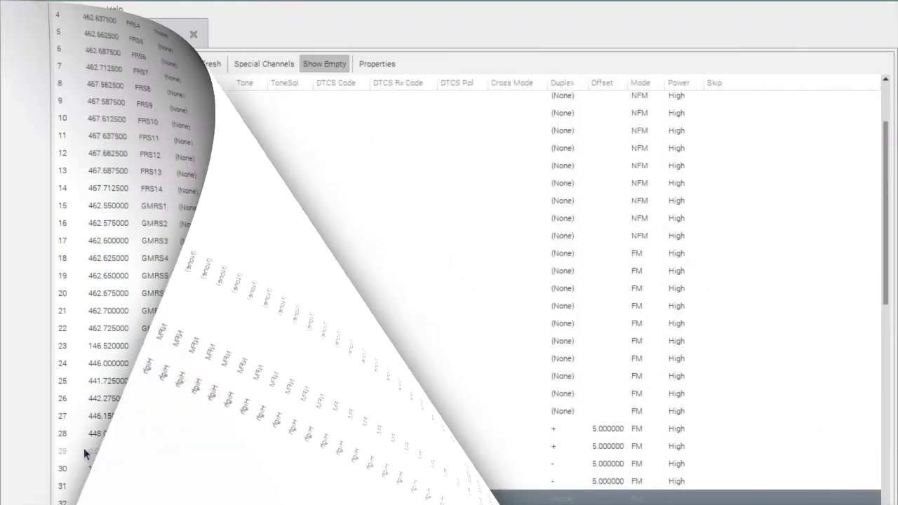
scroll(155, 139, up, 2)
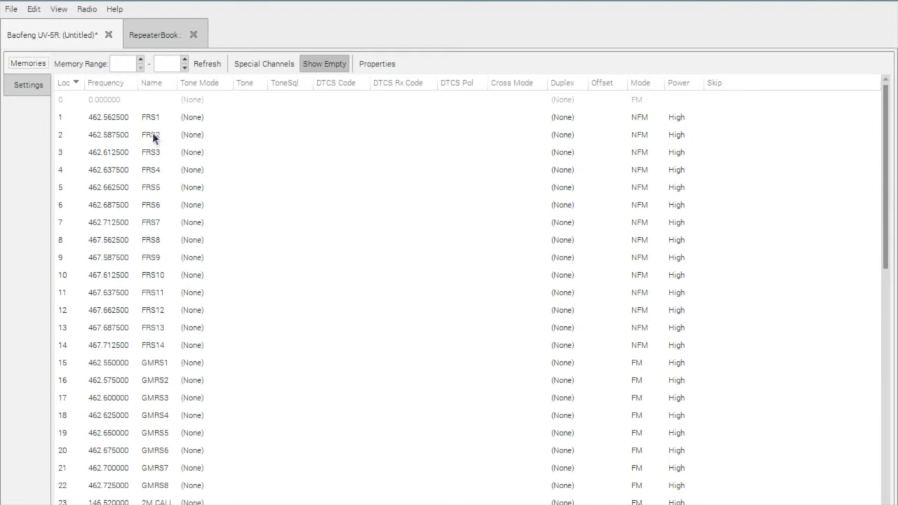
Step: Bring up the radio transfer commands for the edited Baofeng UV-5R memory list
click(87, 10)
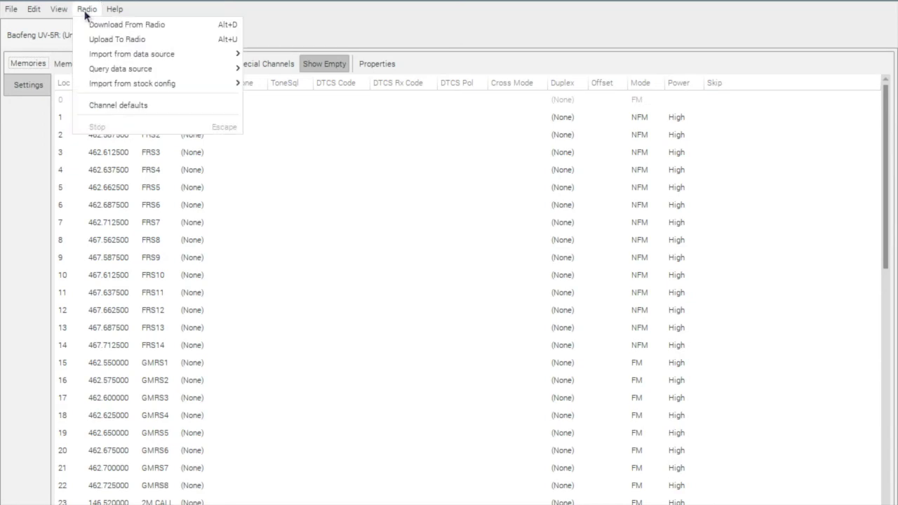